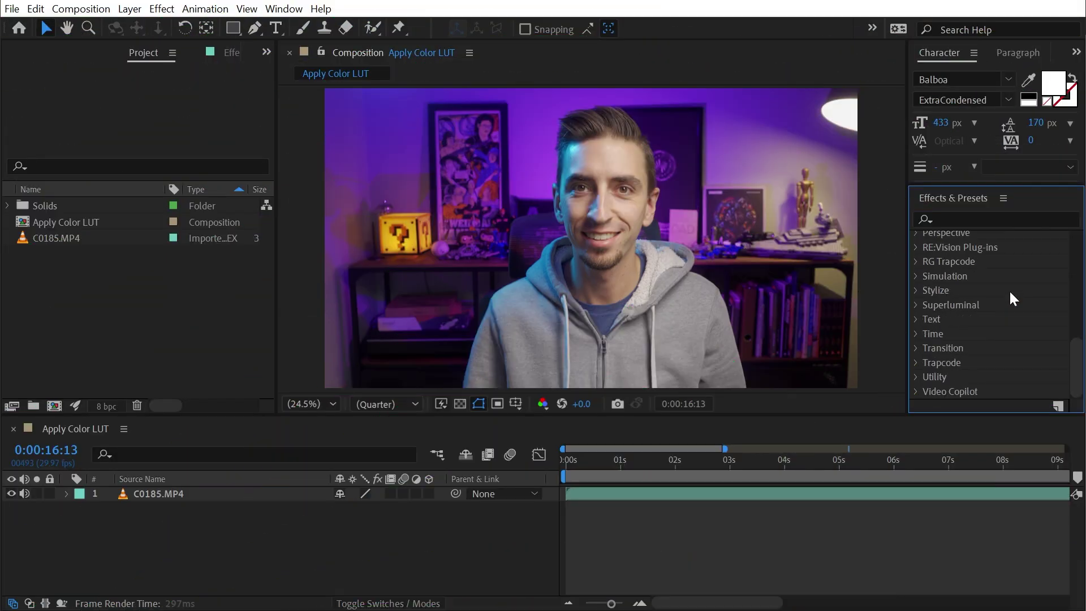
# Expand the Utility category in Effects & Presets to reveal Apply Color LUT
pyautogui.click(916, 377)
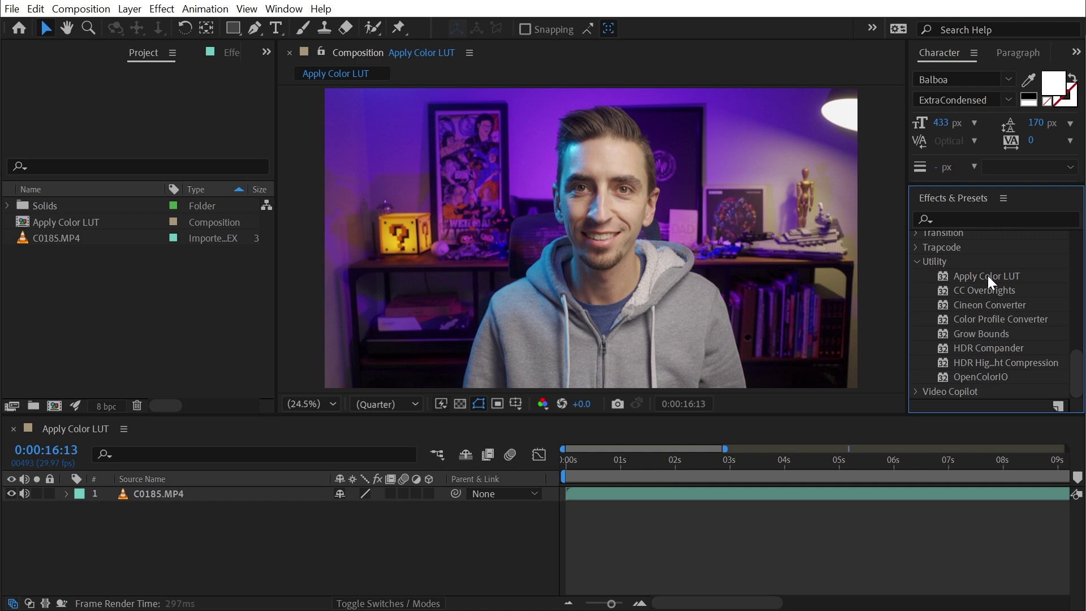
# Apply Apply Color LUT to the footage and select the Kodak 5218 Kodak 2395 LUT file
pyautogui.moveTo(988, 276); pyautogui.dragTo(765, 293)
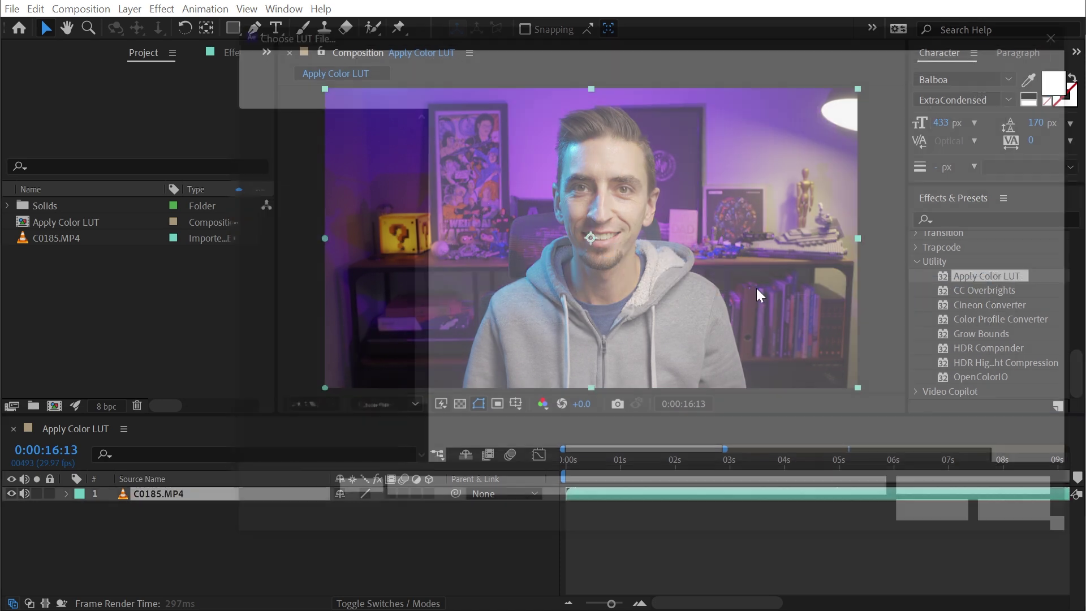
pyautogui.moveTo(484, 51); pyautogui.dragTo(362, 38)
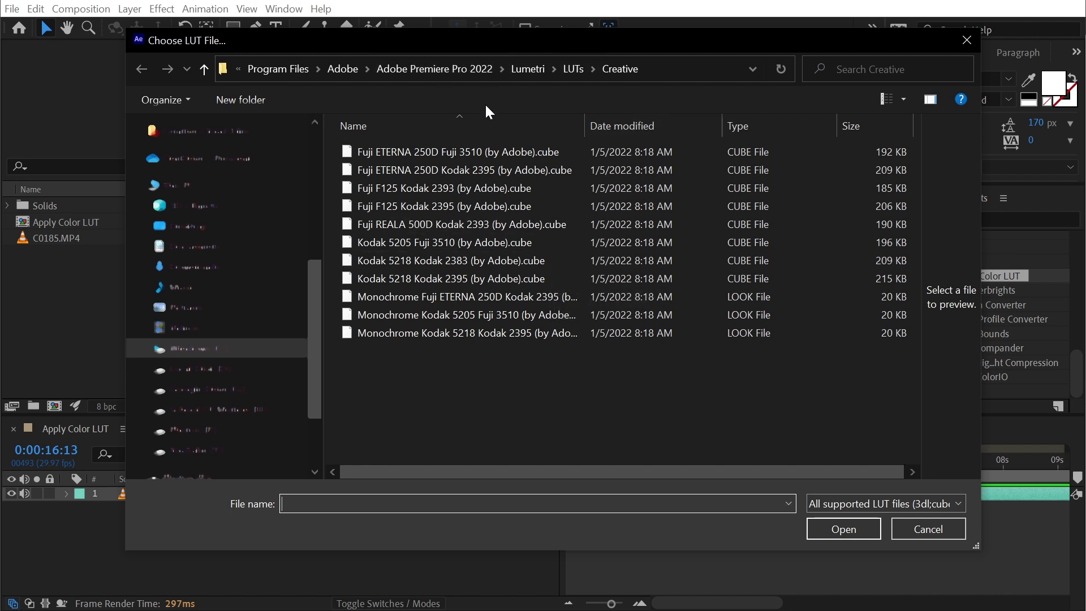
pyautogui.click(394, 279)
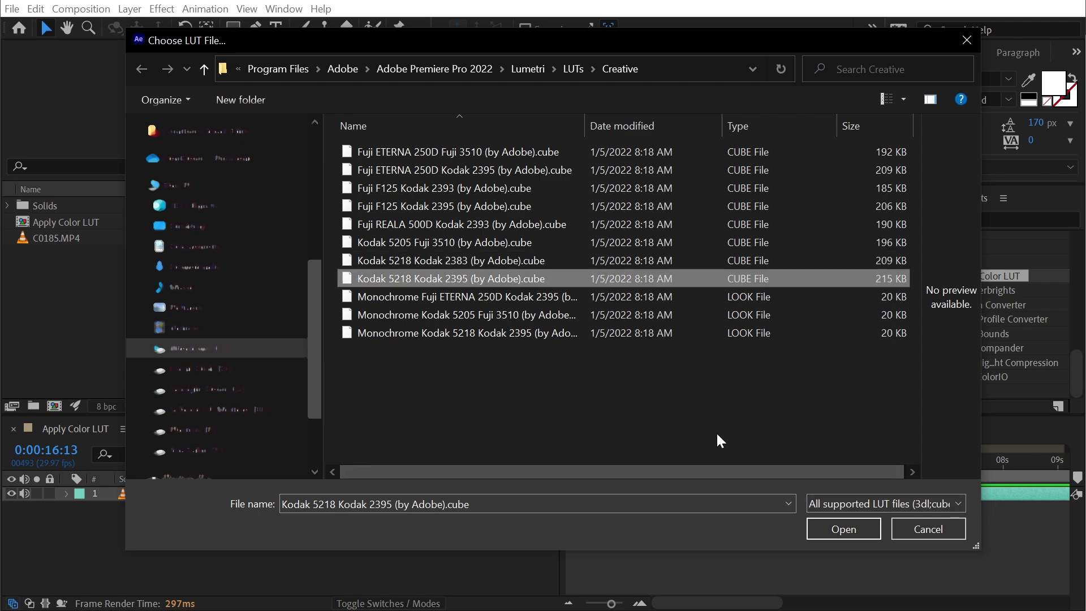
# Load the Kodak 5218 Kodak 2395 LUT and toggle the effect to compare the grade
pyautogui.click(845, 528)
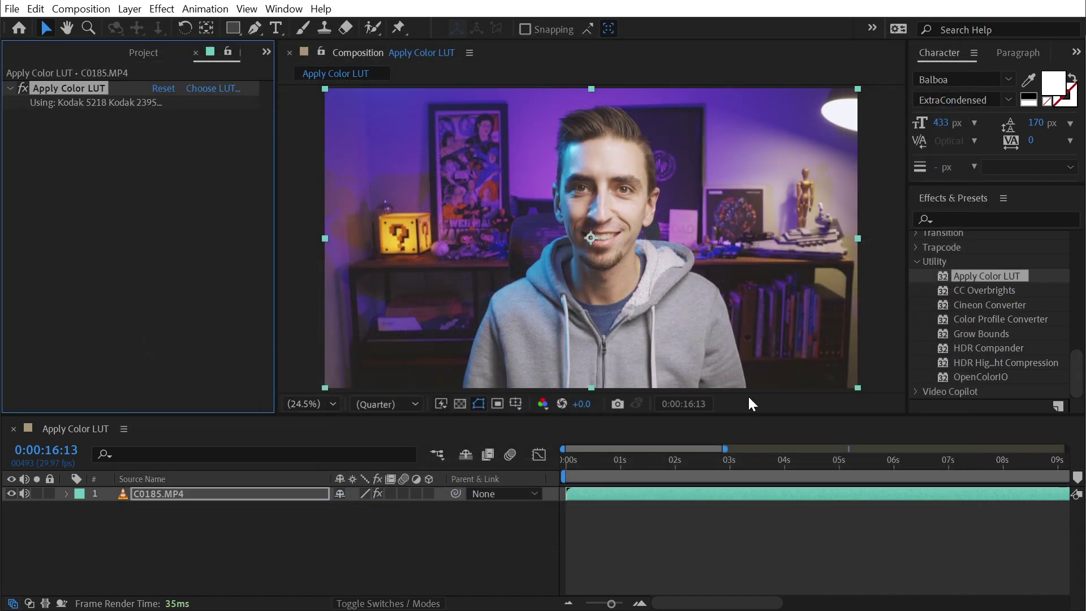
pyautogui.click(714, 559)
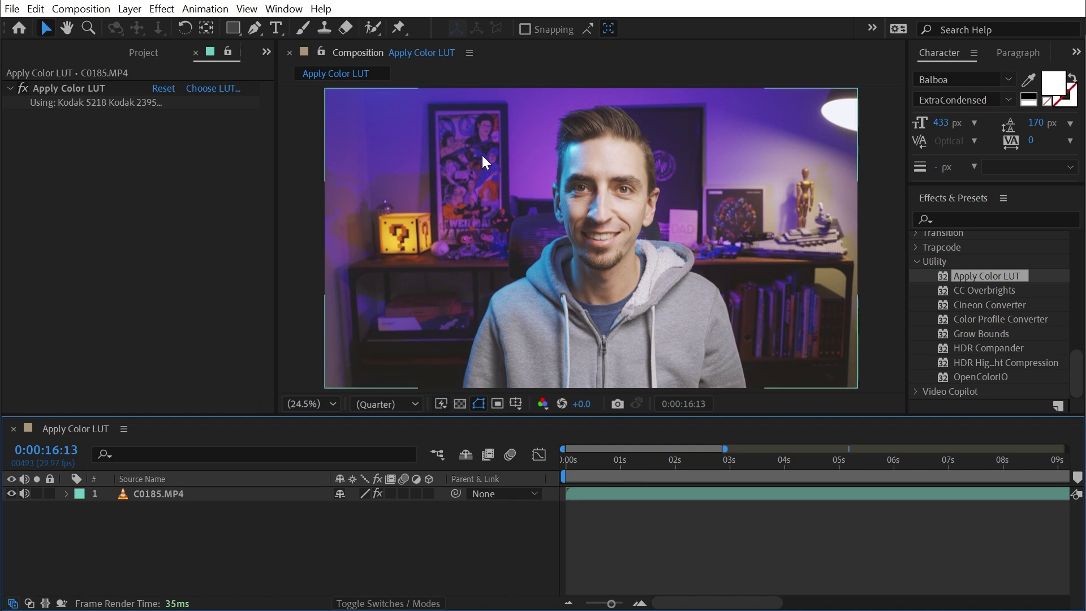
pyautogui.press('F2')
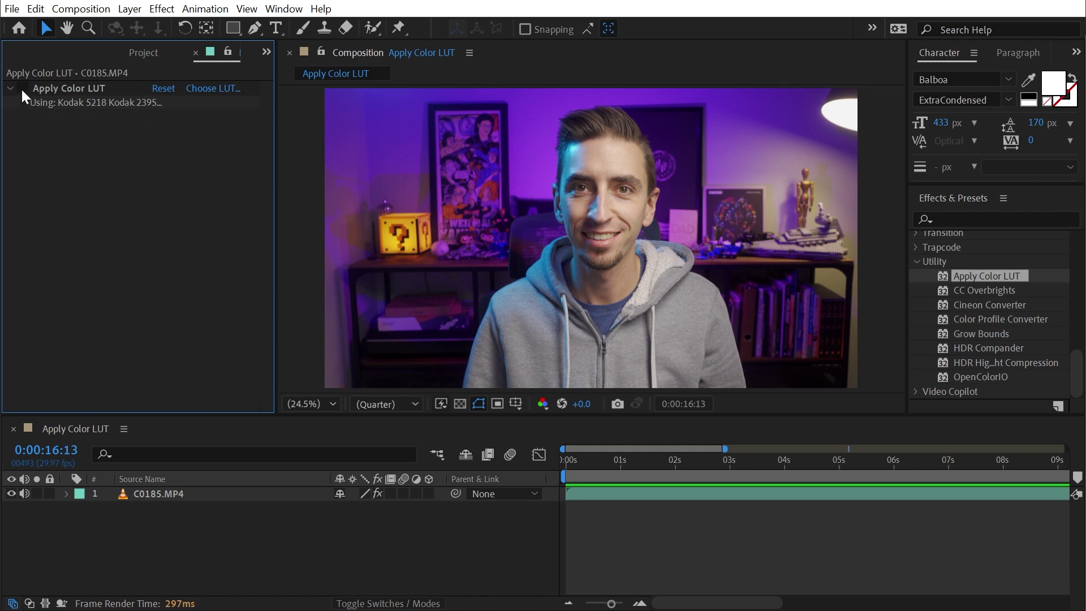
pyautogui.click(24, 88)
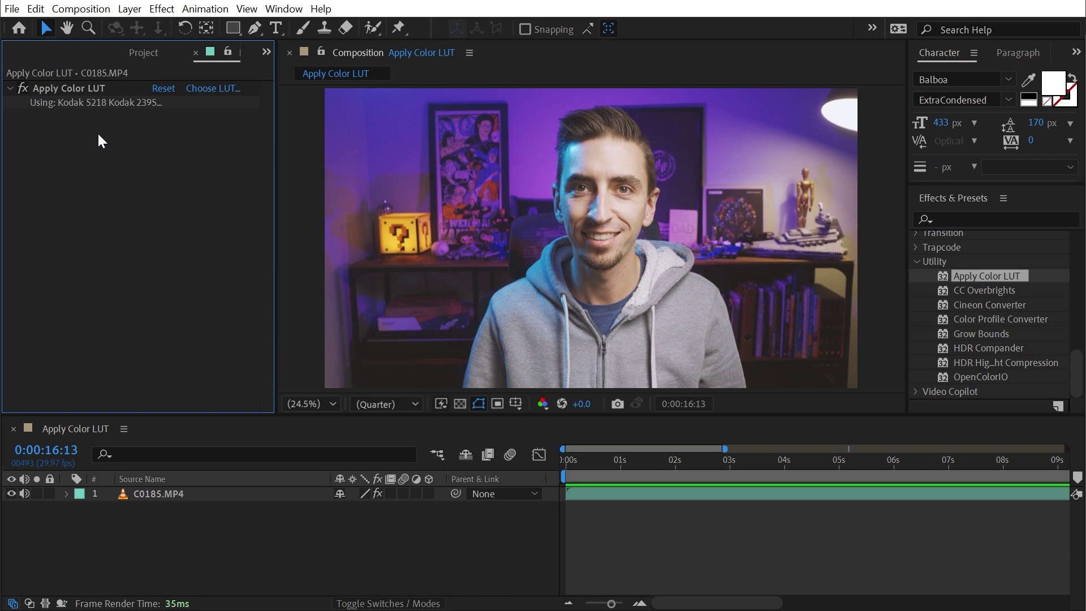
# Replace the LUT with Fuji F125 Kodak 2395 (by Adobe).cube and view the result
pyautogui.click(197, 90)
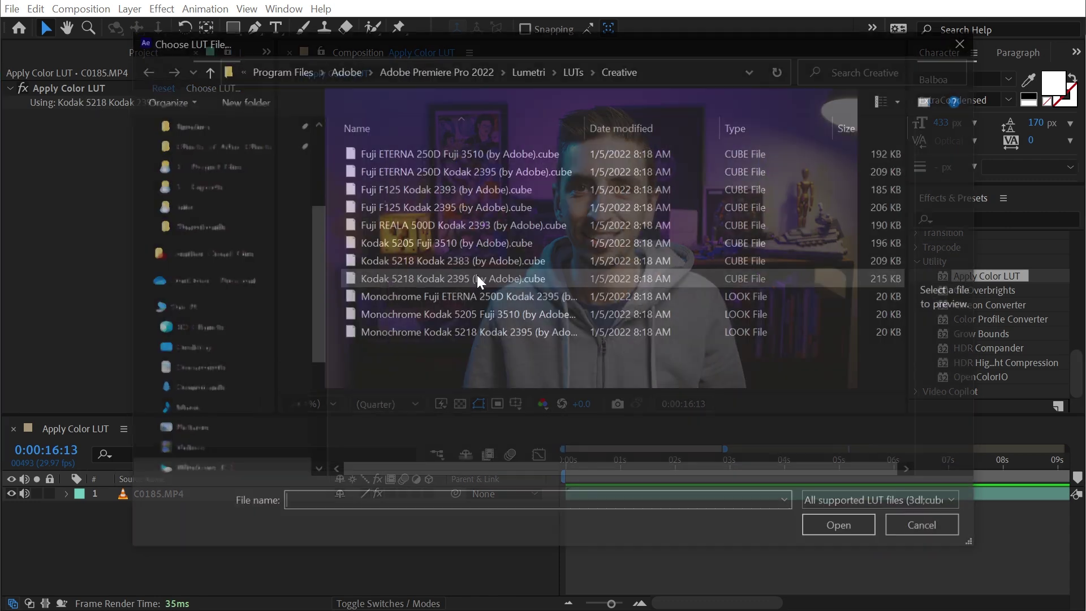
pyautogui.doubleClick(403, 206)
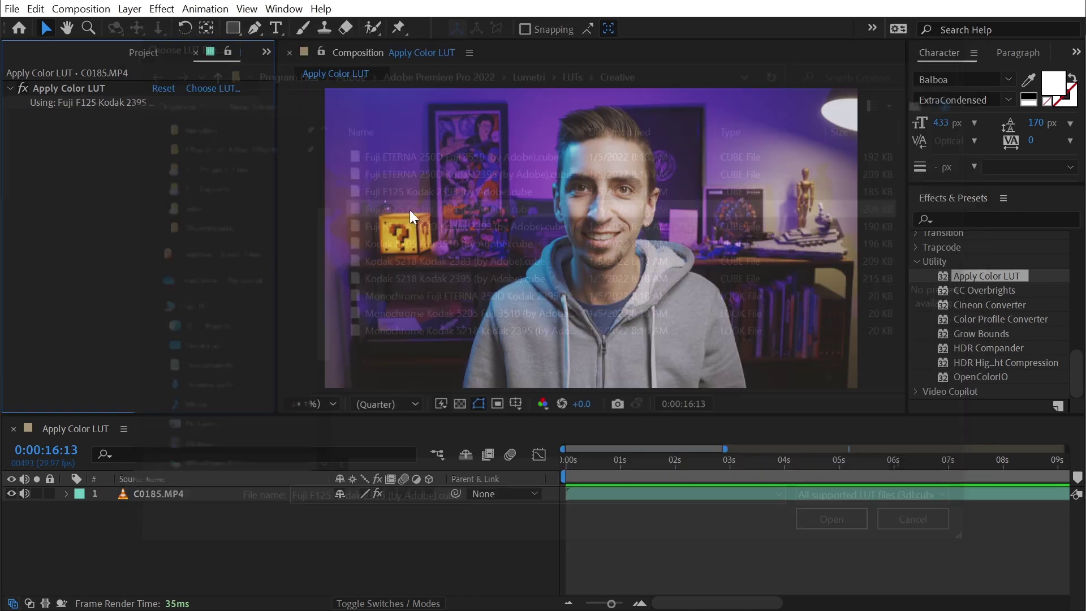
pyautogui.click(143, 137)
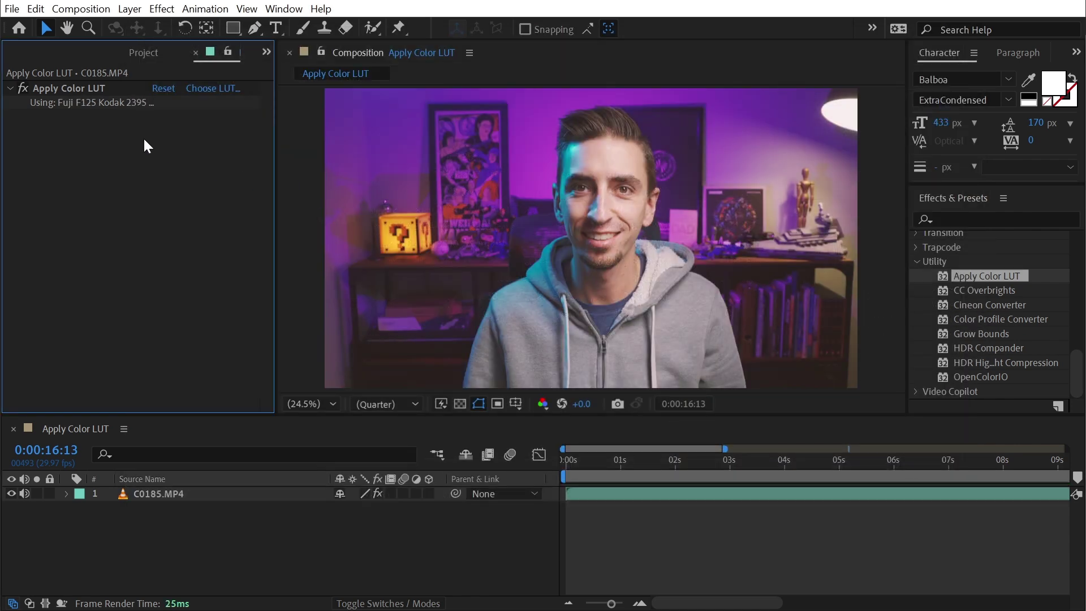